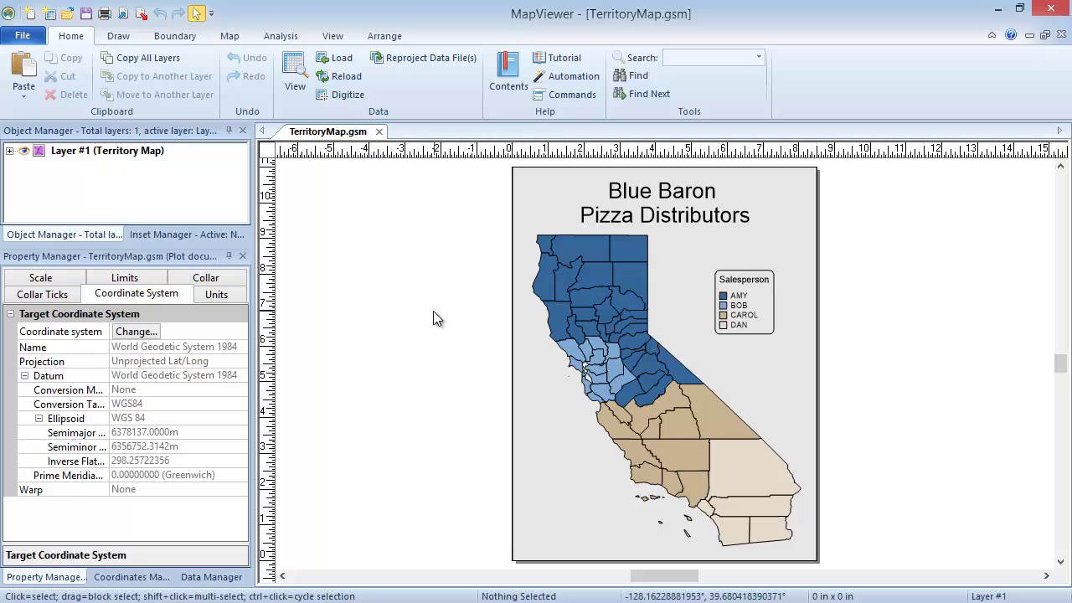
Open the worksheet containing the data linked to the Territory Map layer
left_click(135, 152)
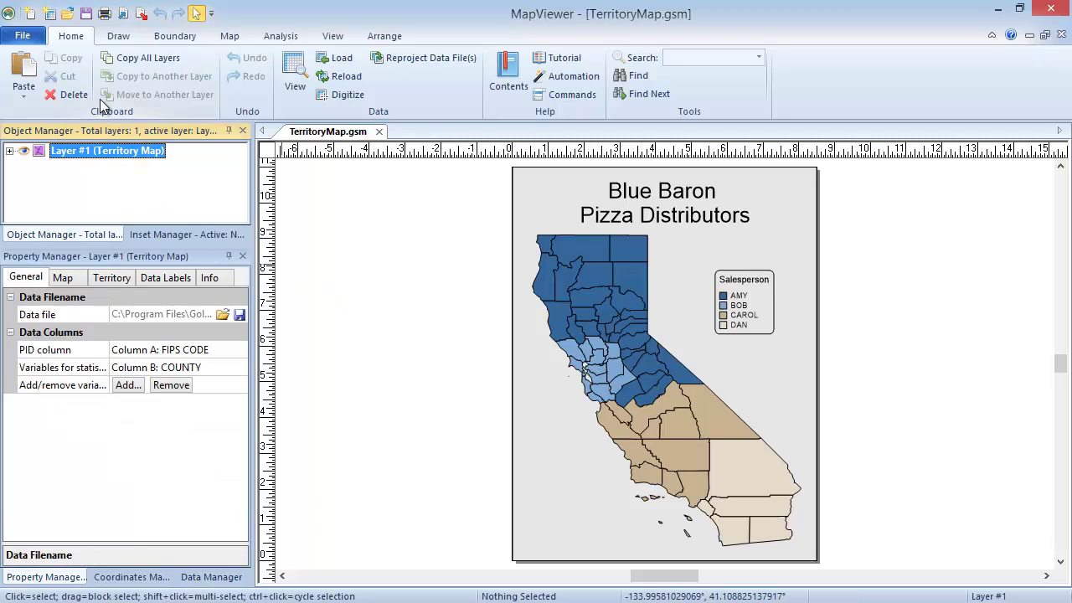
left_click(82, 38)
left_click(286, 94)
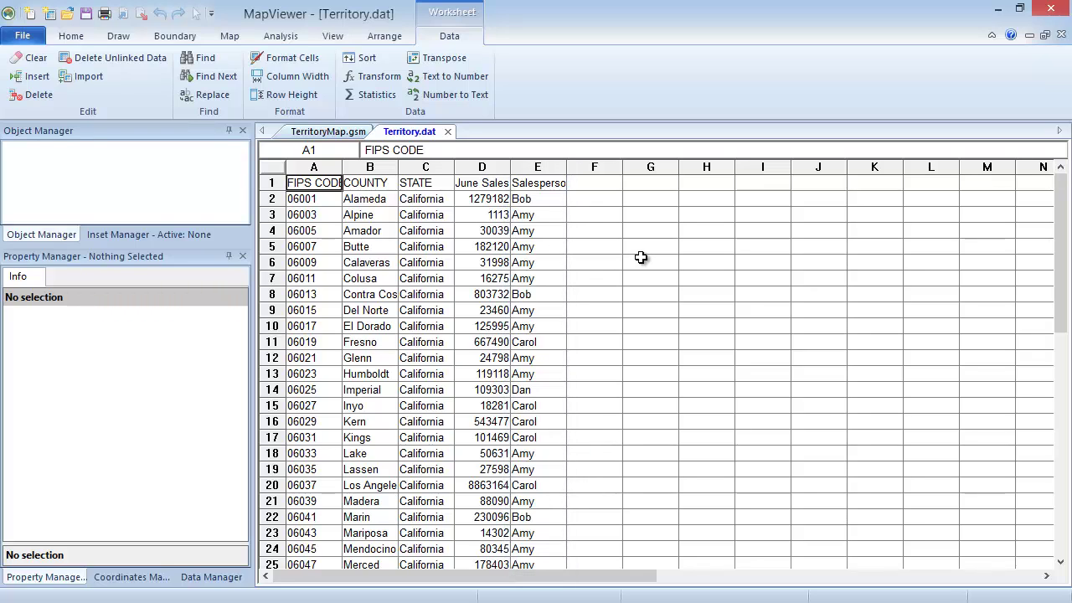
Create a new blank plot document
left_click(25, 35)
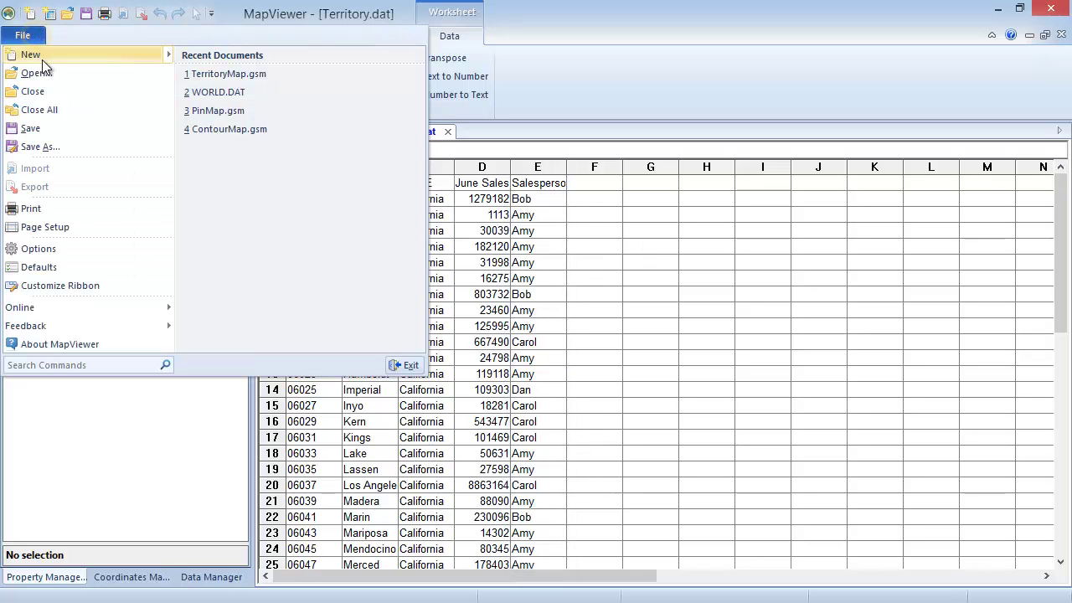
mouse_move(42, 60)
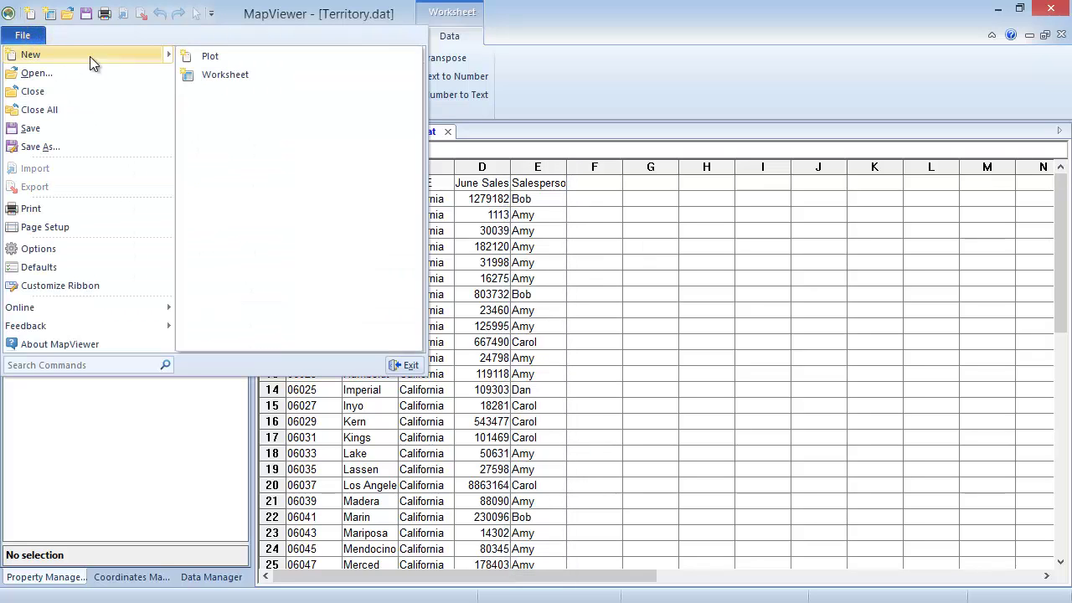
left_click(229, 56)
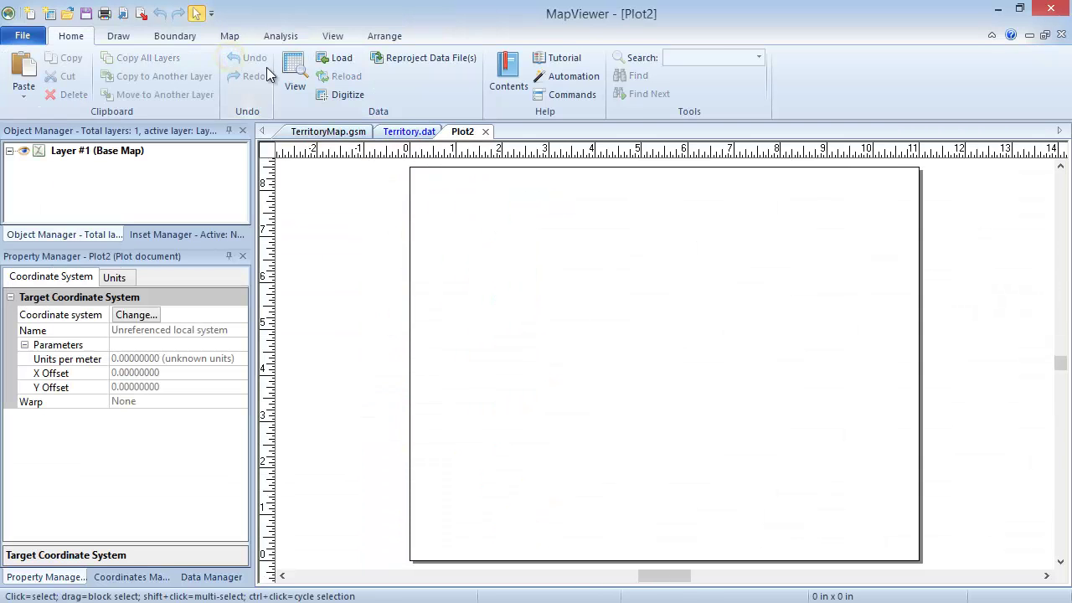
Start a territory map from the CA2010.gsb boundary file, accepting the default import options for IDs and attributes
left_click(235, 35)
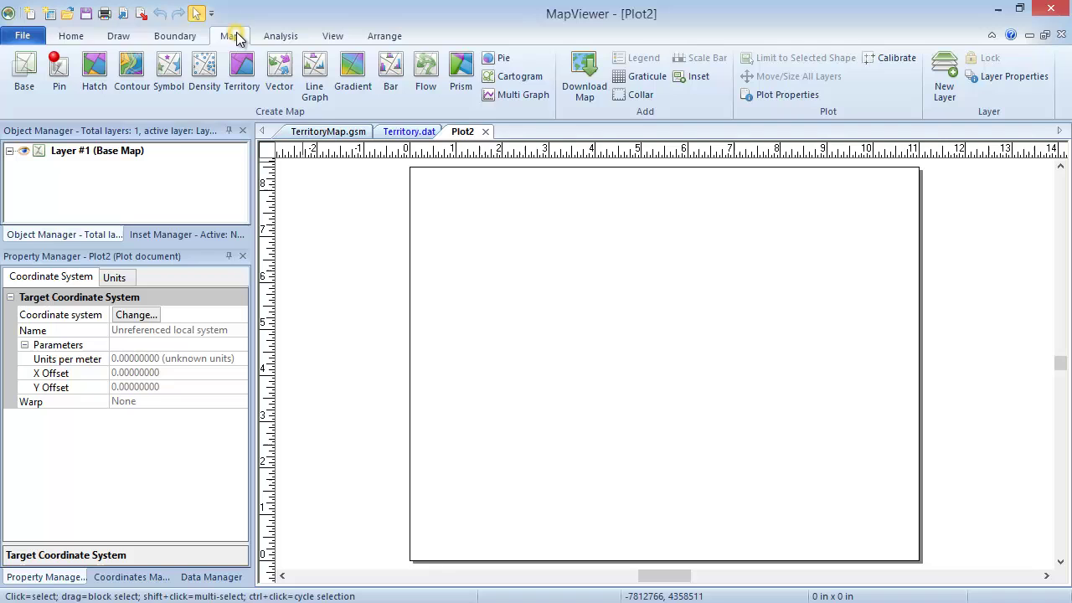
left_click(241, 92)
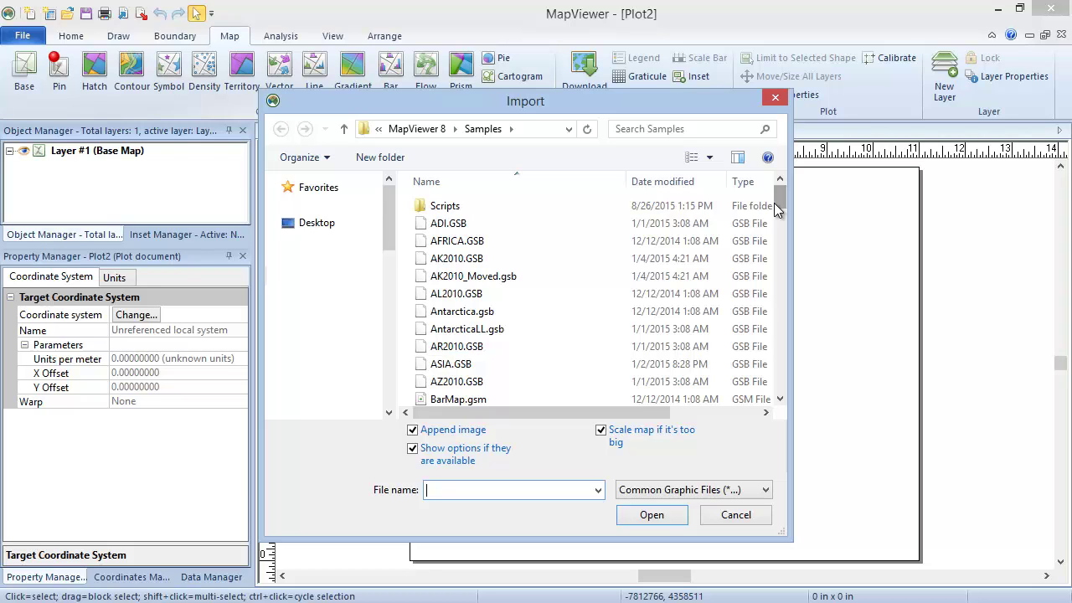
left_click_drag(773, 203, 777, 216)
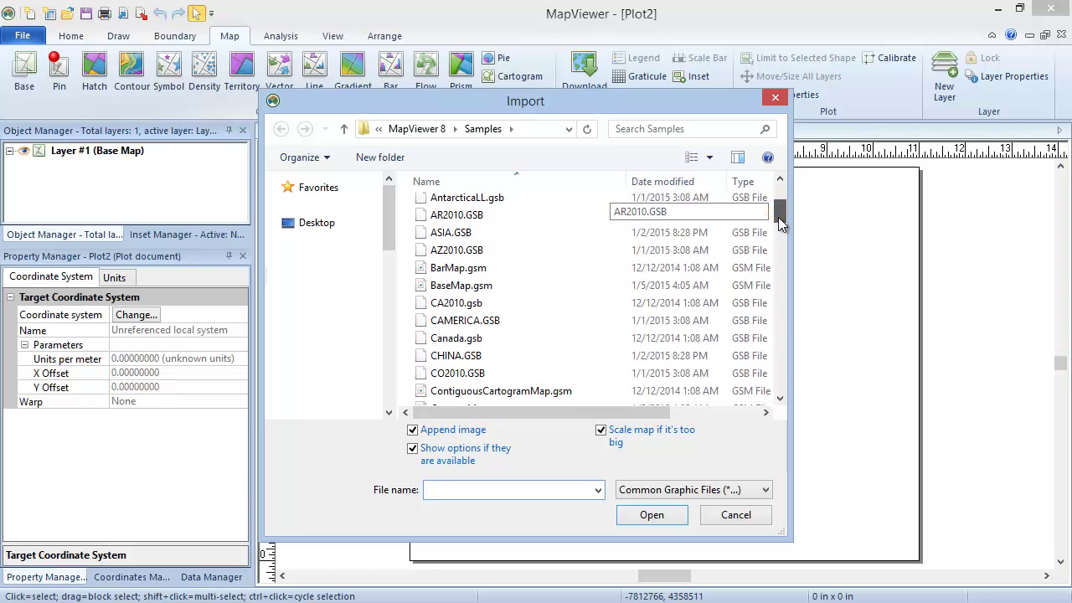
left_click(563, 302)
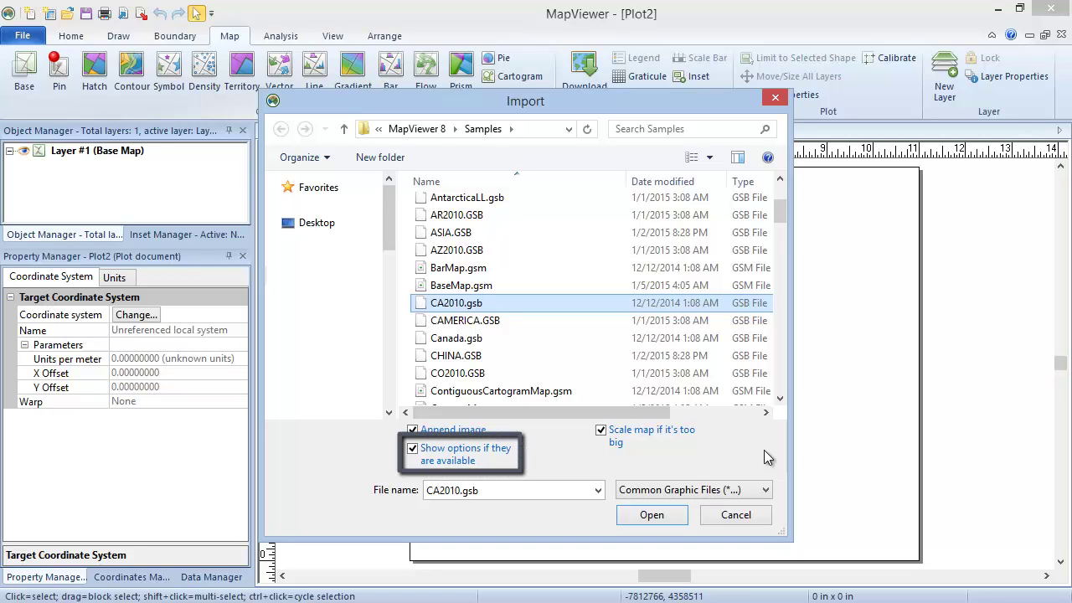
left_click(676, 514)
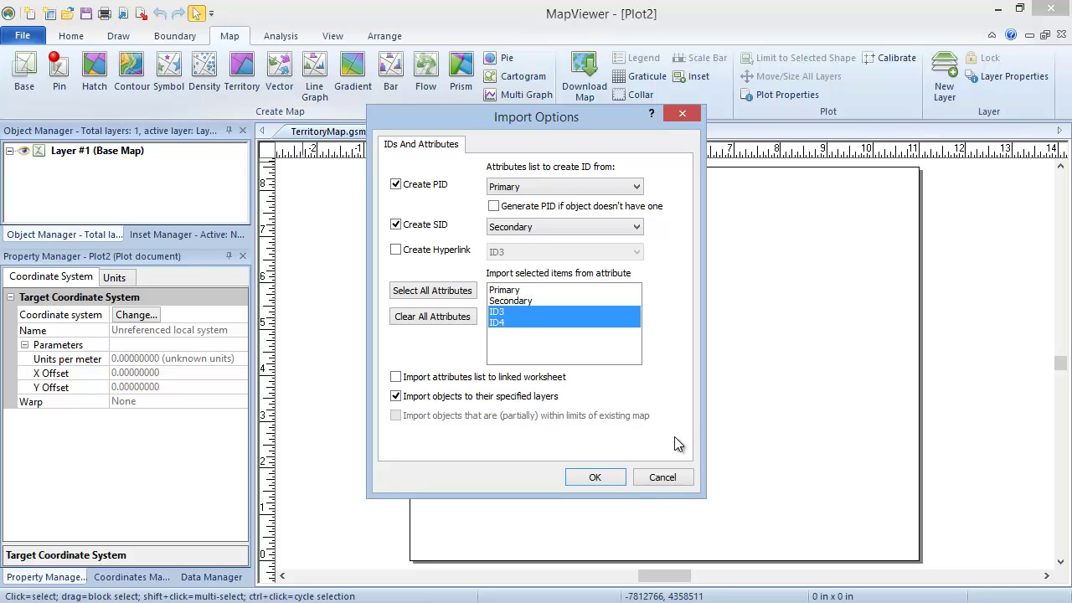
left_click(616, 479)
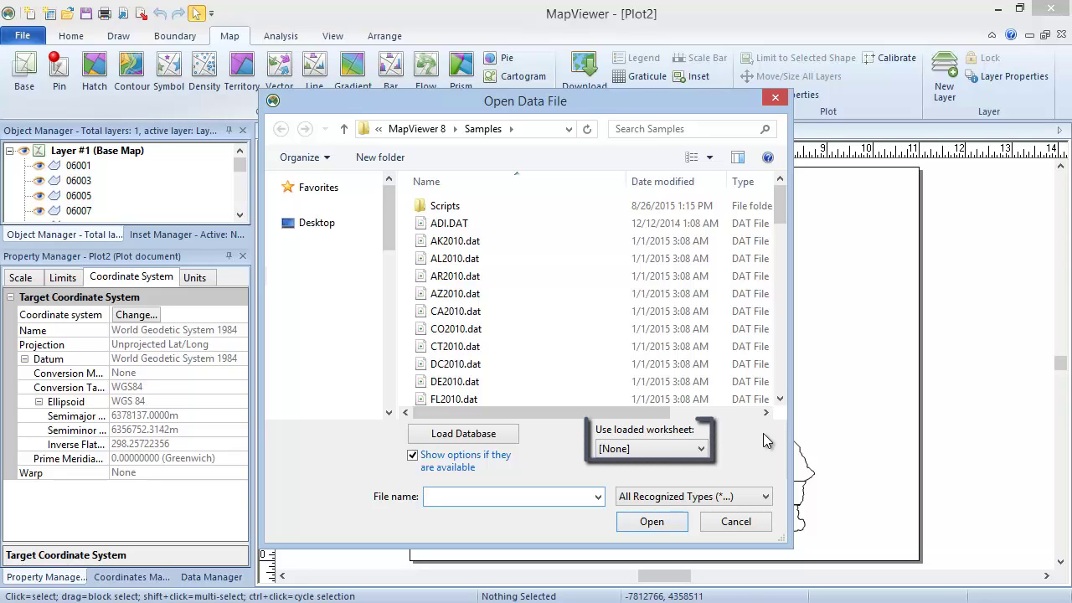
Link the already loaded Territory.dat worksheet as the territory map's data file
left_click(699, 447)
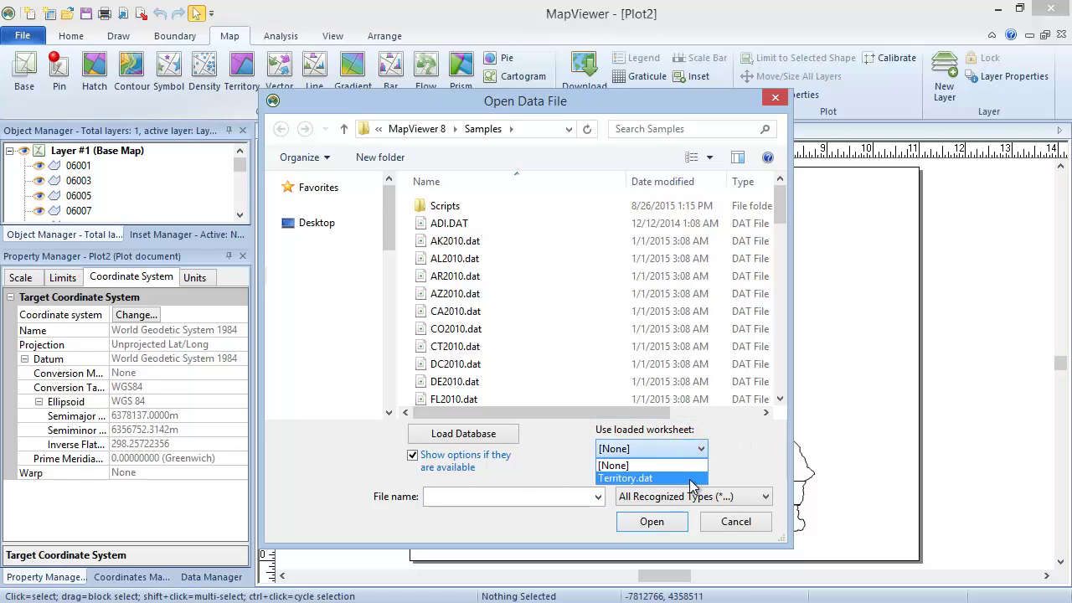
left_click(691, 479)
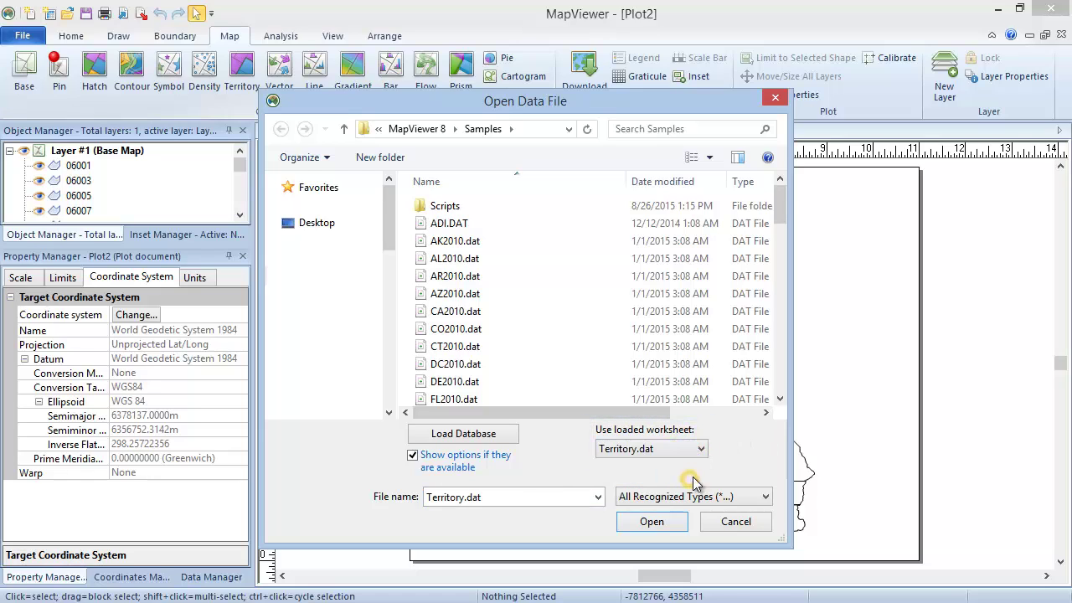
left_click(676, 524)
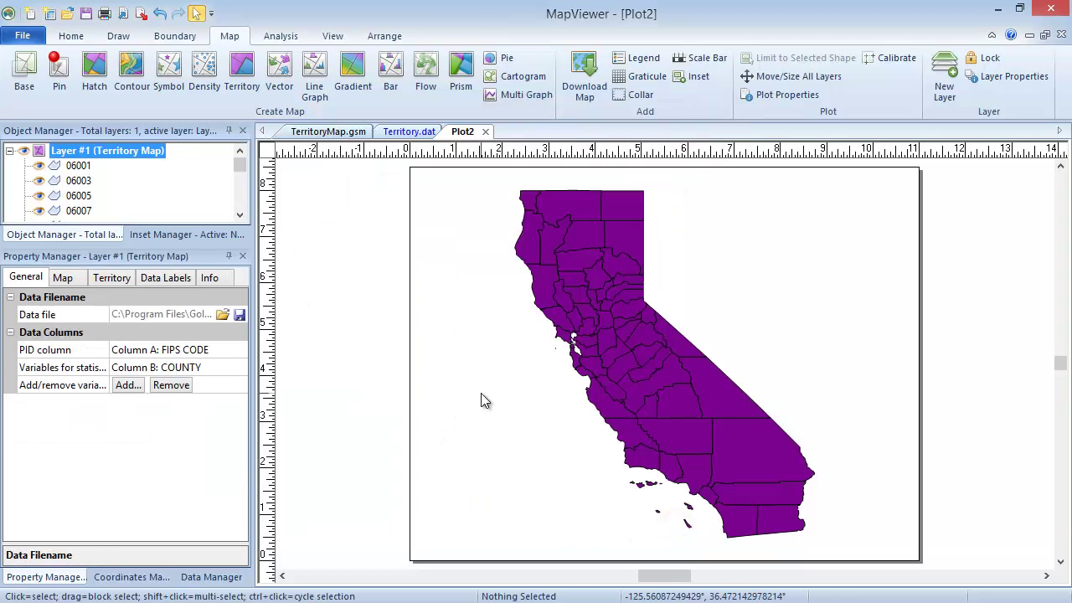
left_click(482, 400)
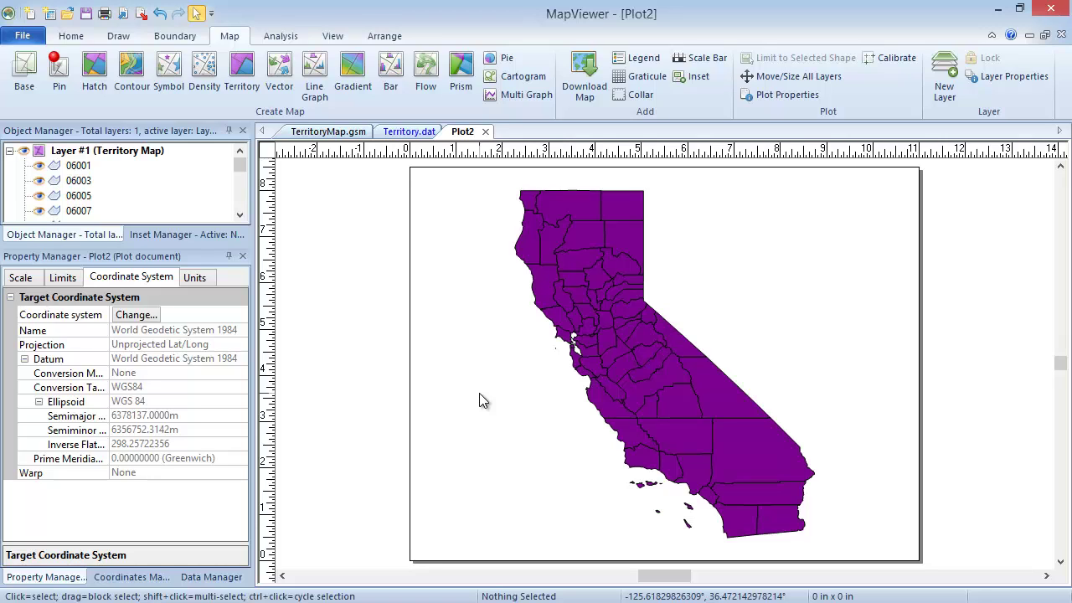
Add Column D: June Sales to the Territory Map layer's variables for statistics
left_click(147, 155)
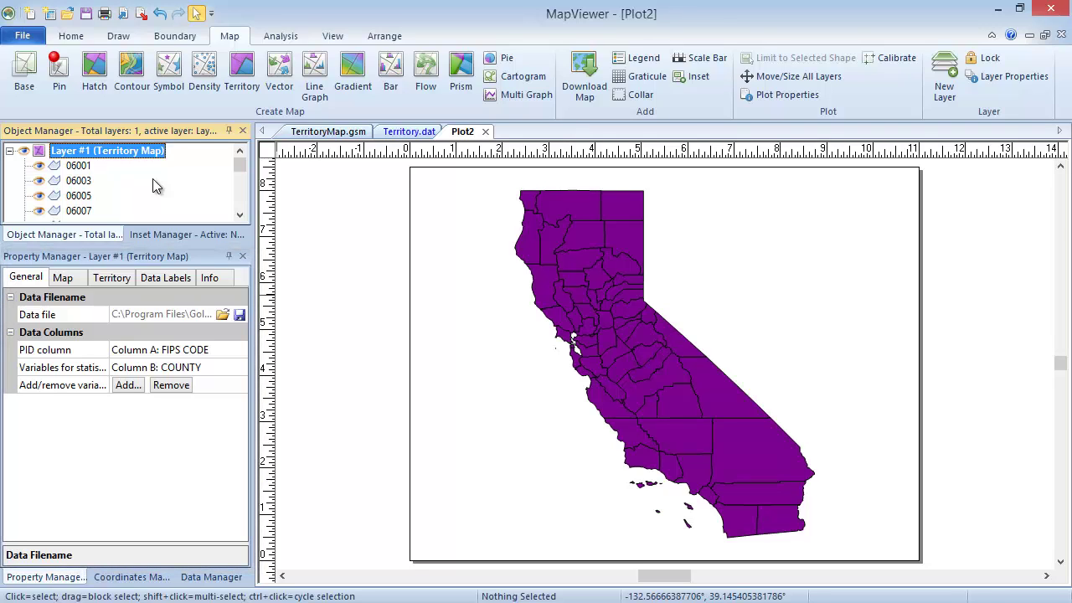
left_click(38, 282)
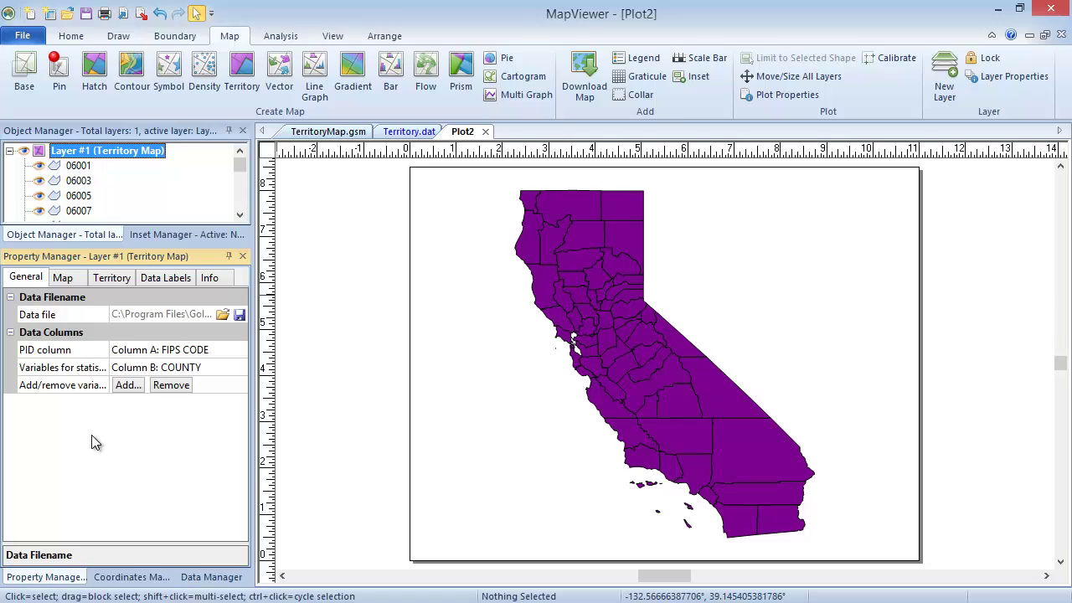
left_click(125, 385)
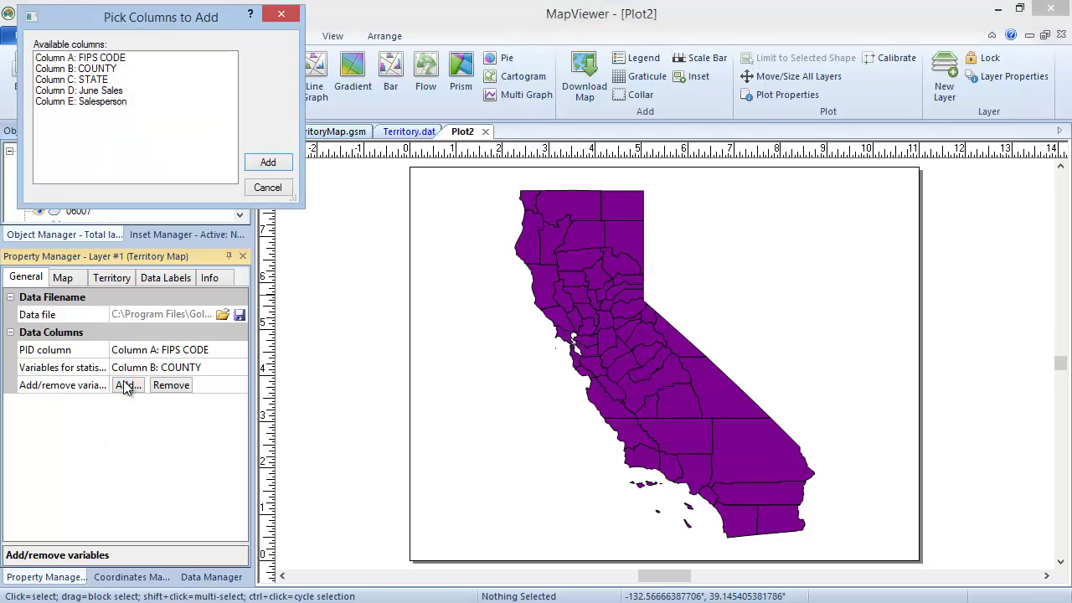
left_click(155, 90)
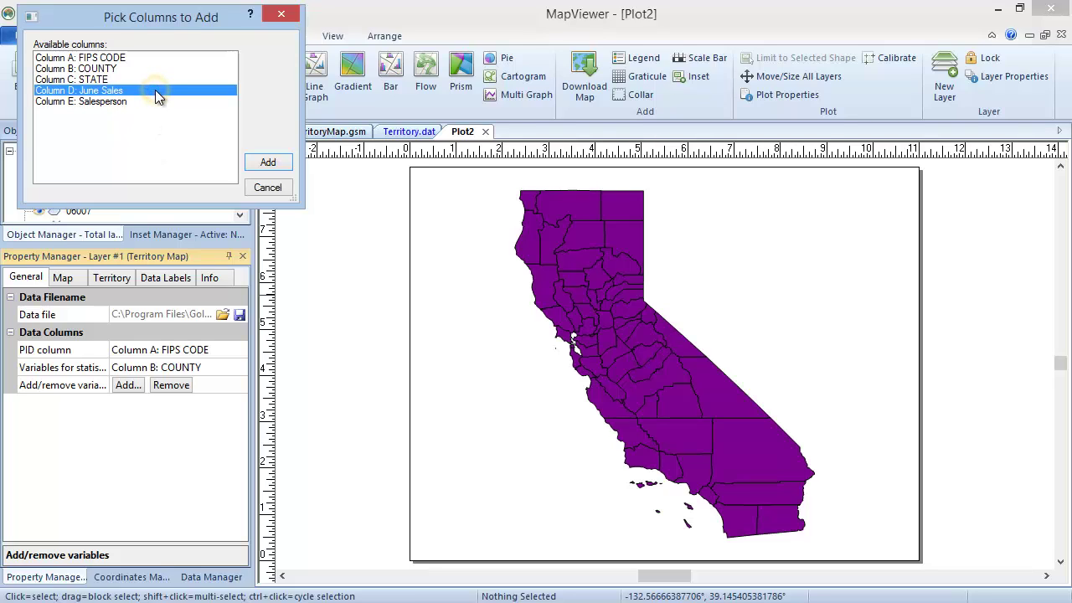
left_click(252, 161)
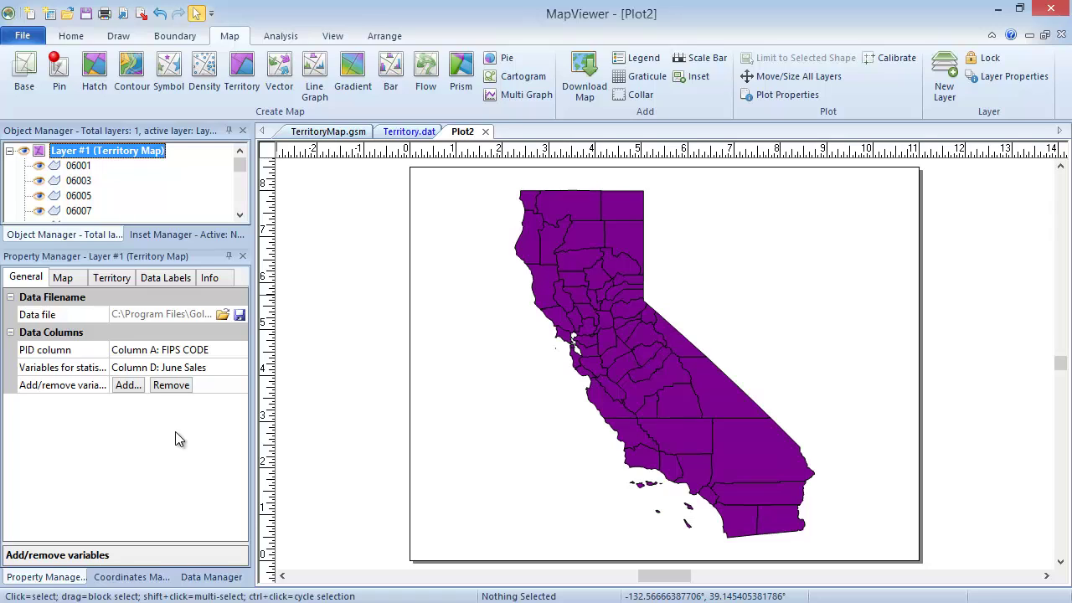
Remove Column B: COUNTY from the layer's variables for statistics
left_click(179, 367)
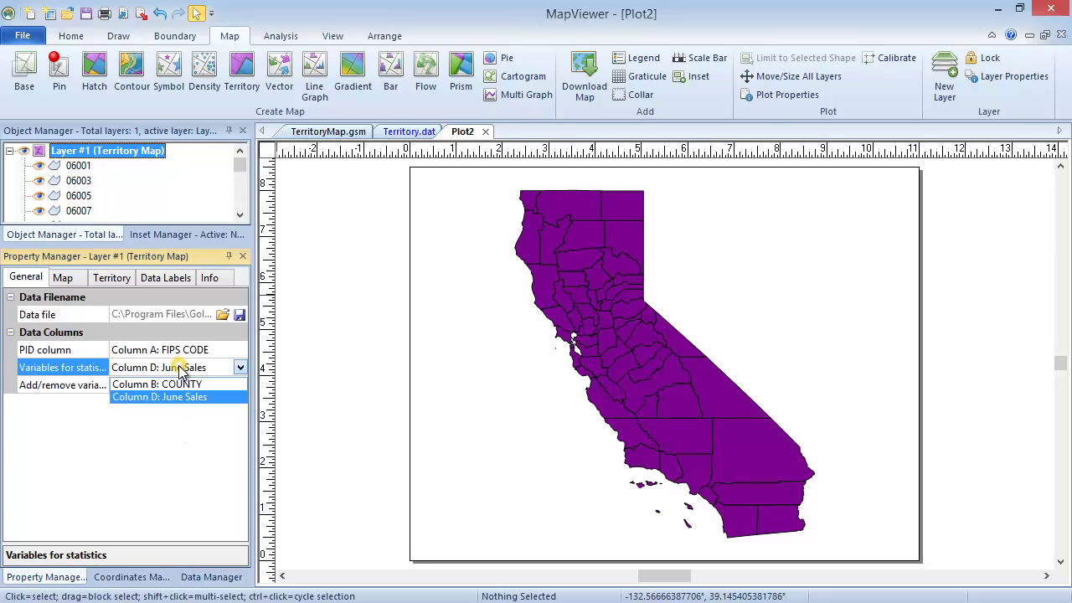
left_click(172, 383)
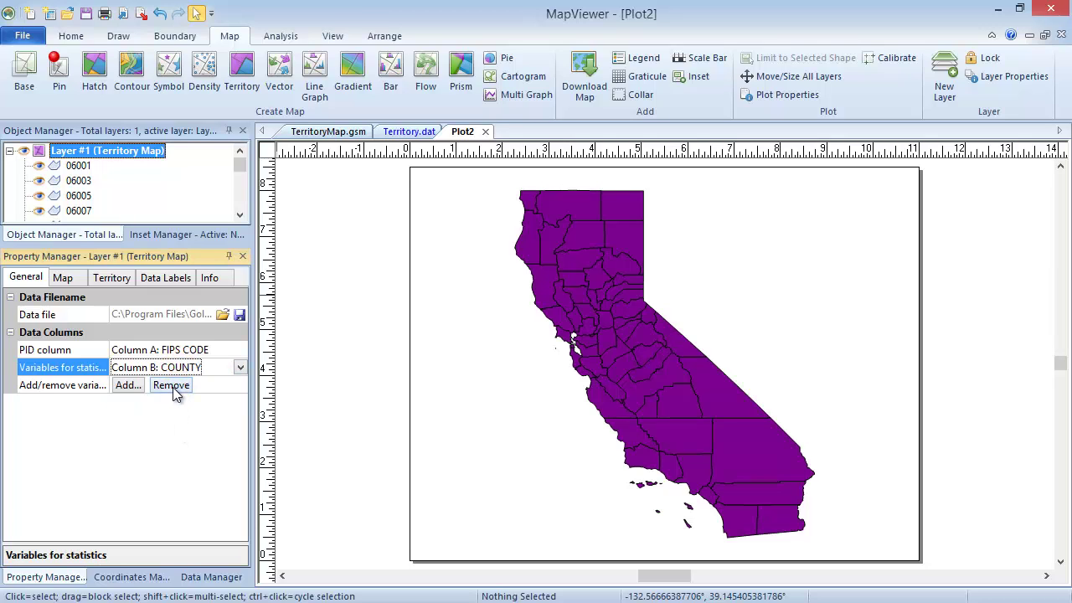
left_click(172, 386)
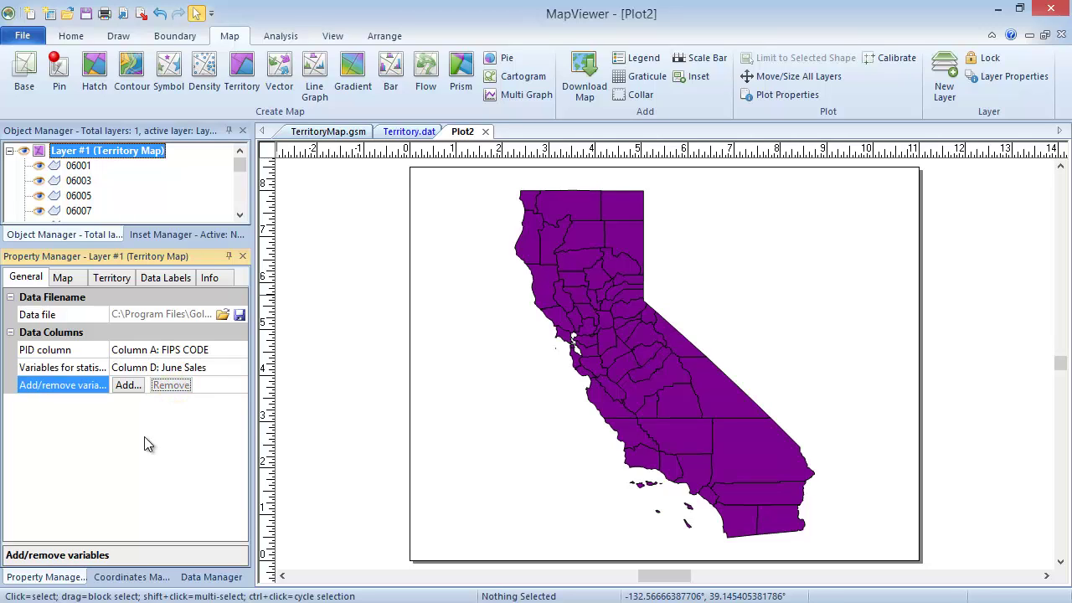
Examine the territory layer's data statistics and its fill and undefined-object settings
left_click(203, 281)
left_click_drag(238, 324, 237, 387)
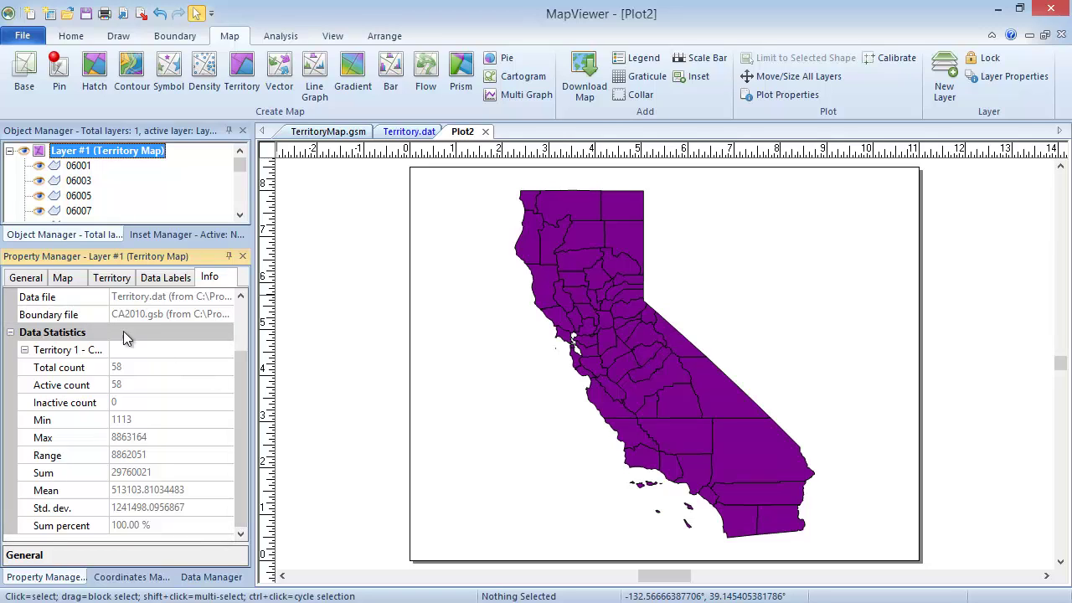
left_click(63, 278)
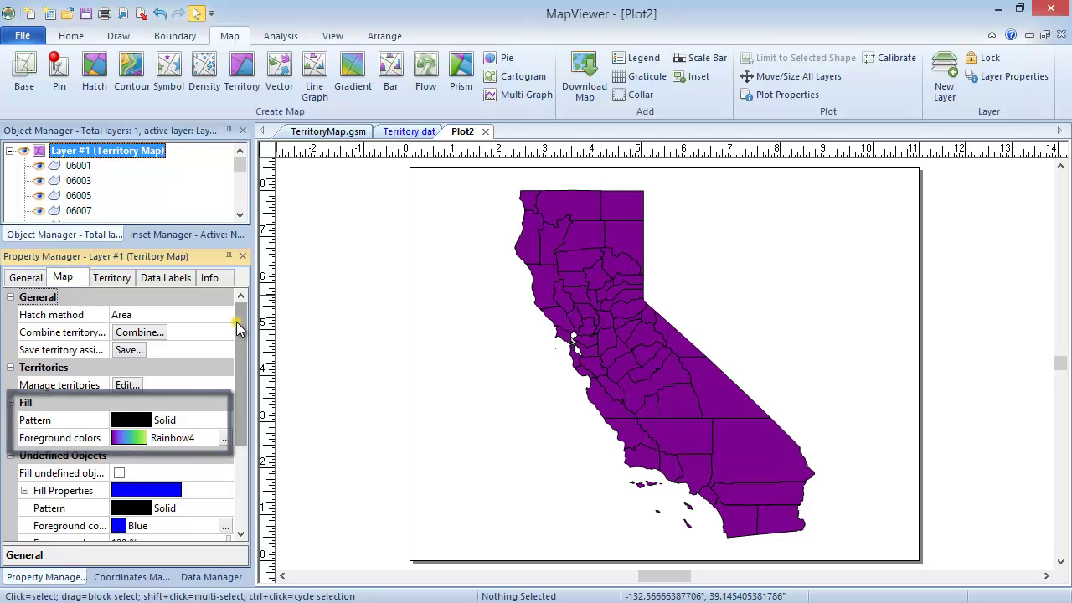
left_click_drag(237, 329, 240, 409)
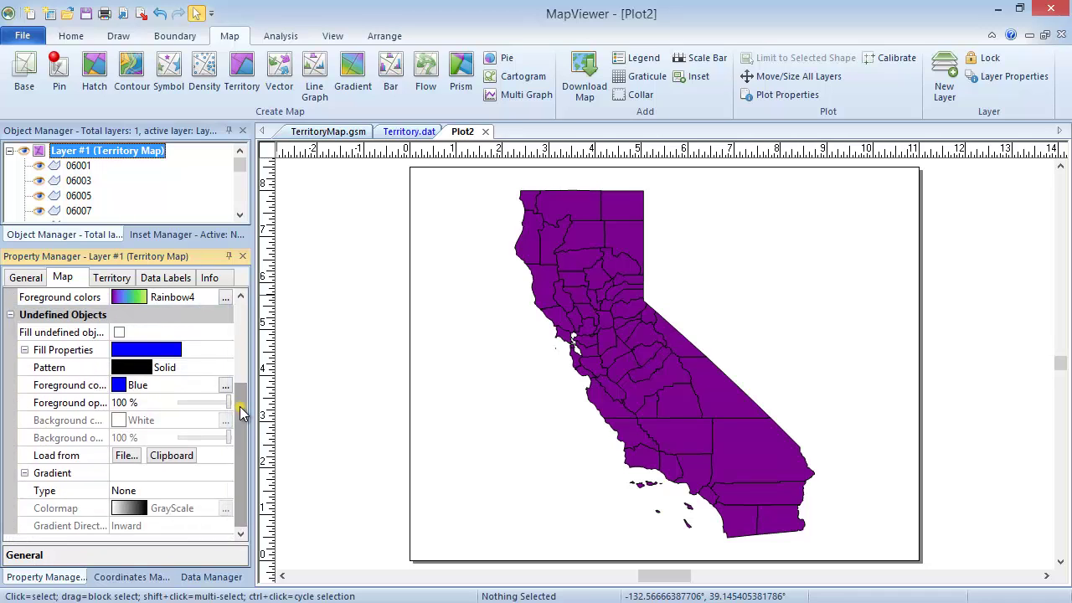
left_click_drag(239, 406, 249, 320)
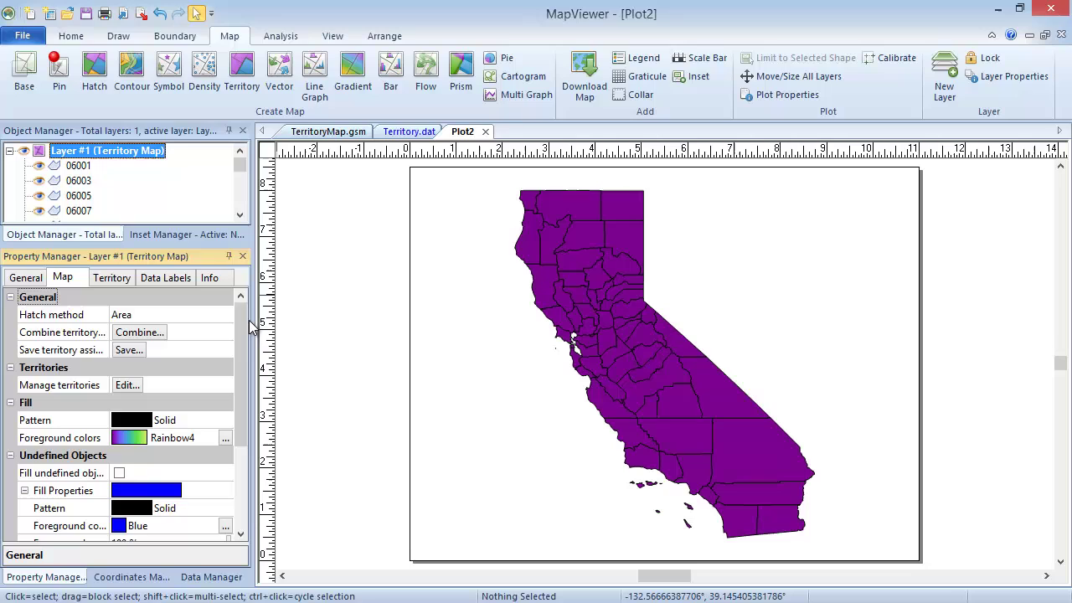
Use the Area hatch method for the layer and map its territories by text classes
left_click(158, 315)
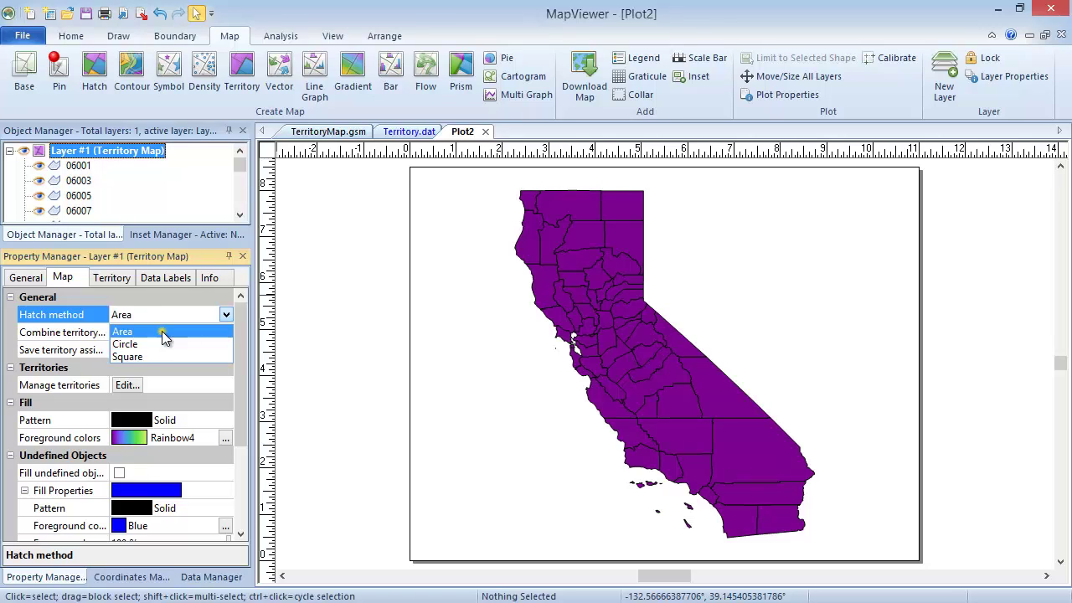
left_click(161, 331)
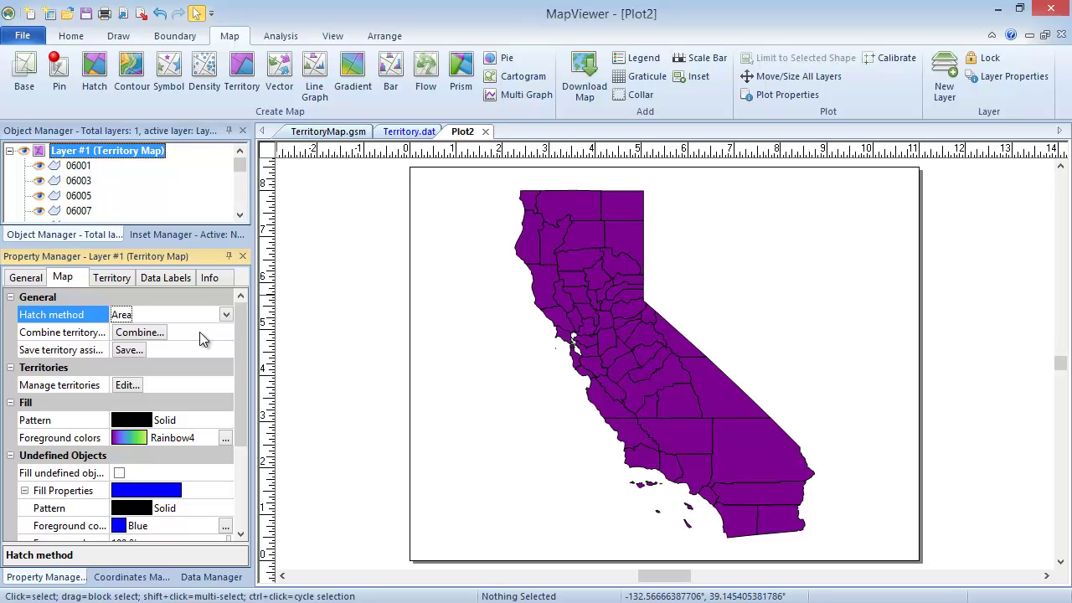
left_click(138, 386)
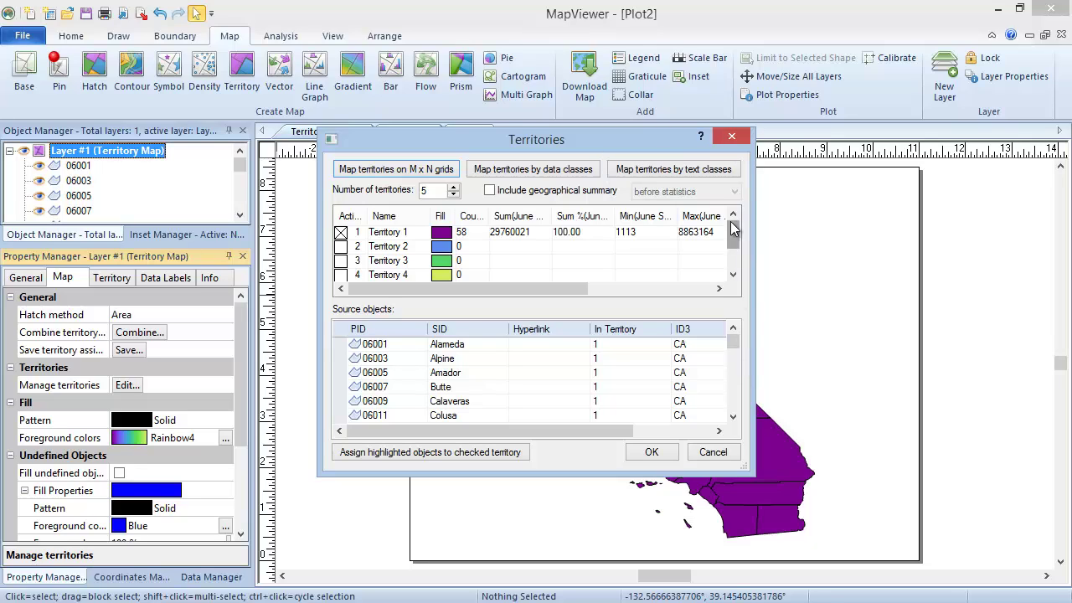
left_click(731, 170)
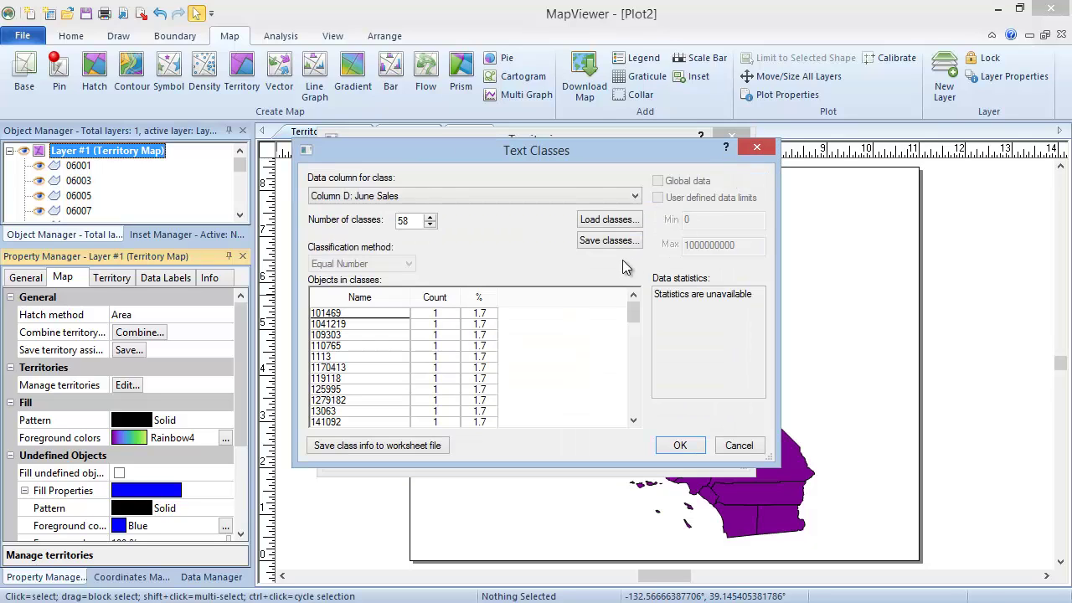
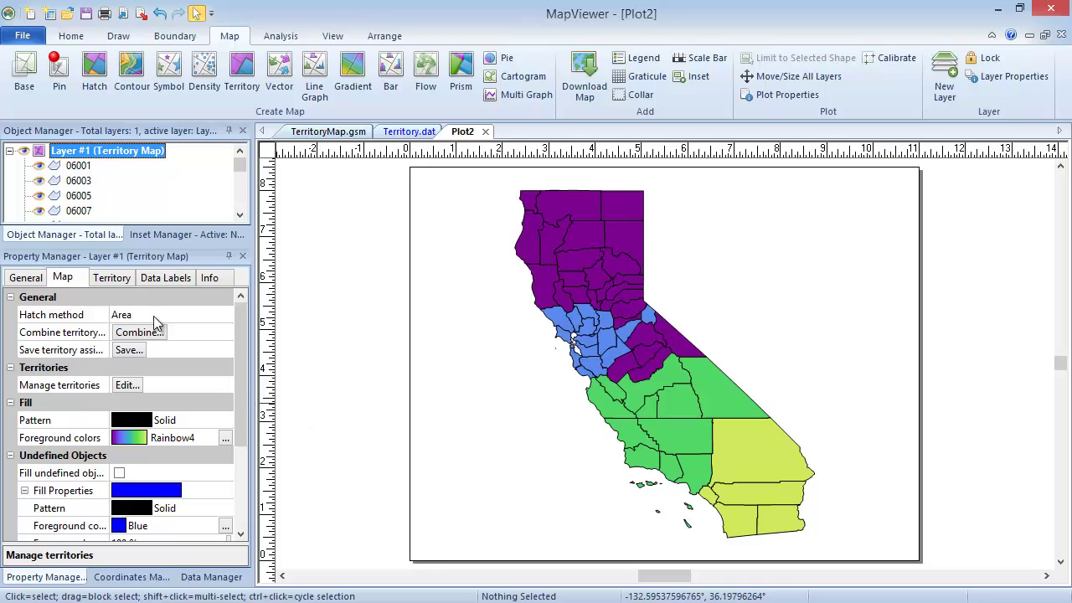
Add a new territory to the map and rename it with the salesperson's first name
left_click(126, 279)
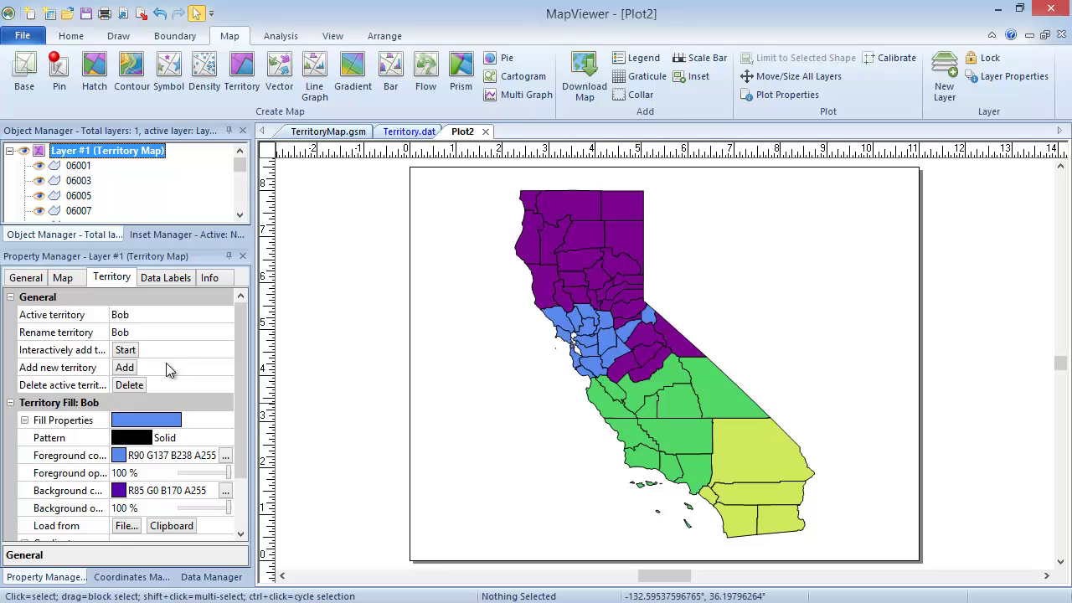
left_click(124, 368)
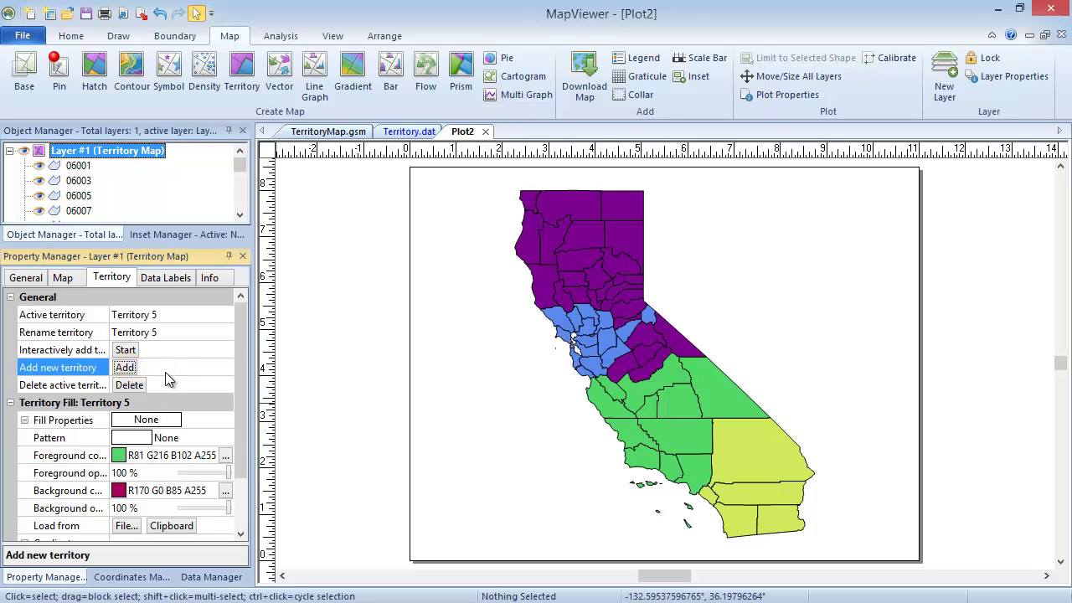
left_click(159, 331)
left_click(159, 331)
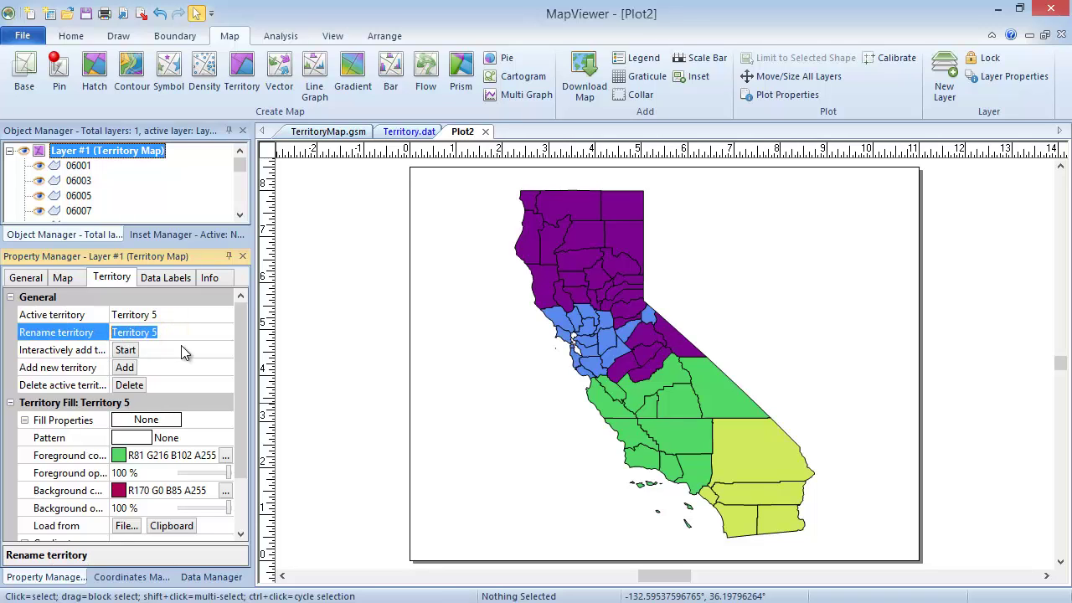
type("Evelyn")
Interactively assign three adjoining purple counties in central California, including 06039, to the new territory and finish the assignment
left_click(134, 351)
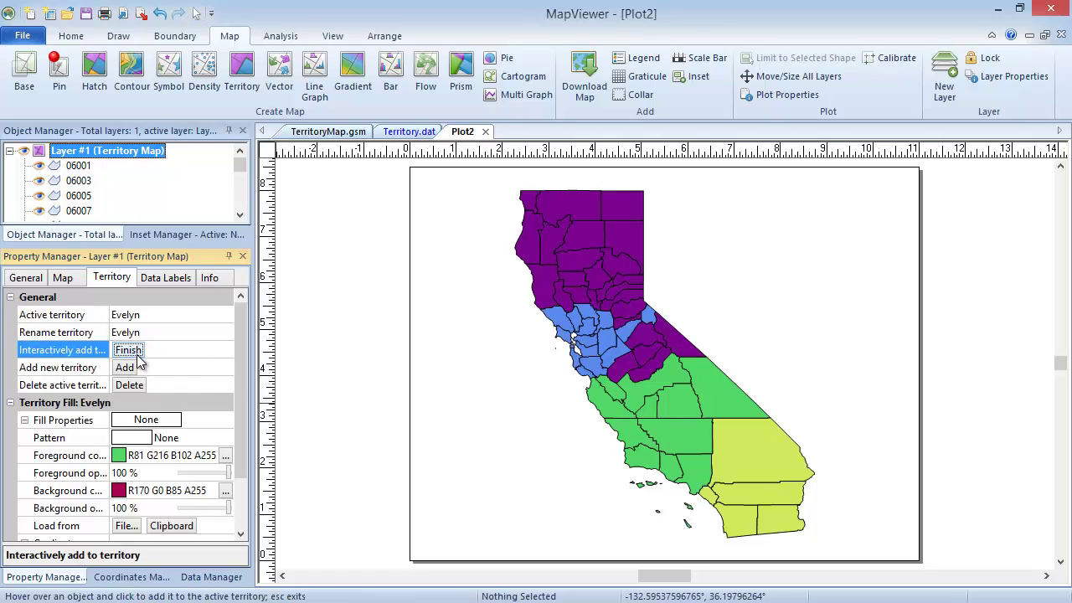
left_click(624, 372)
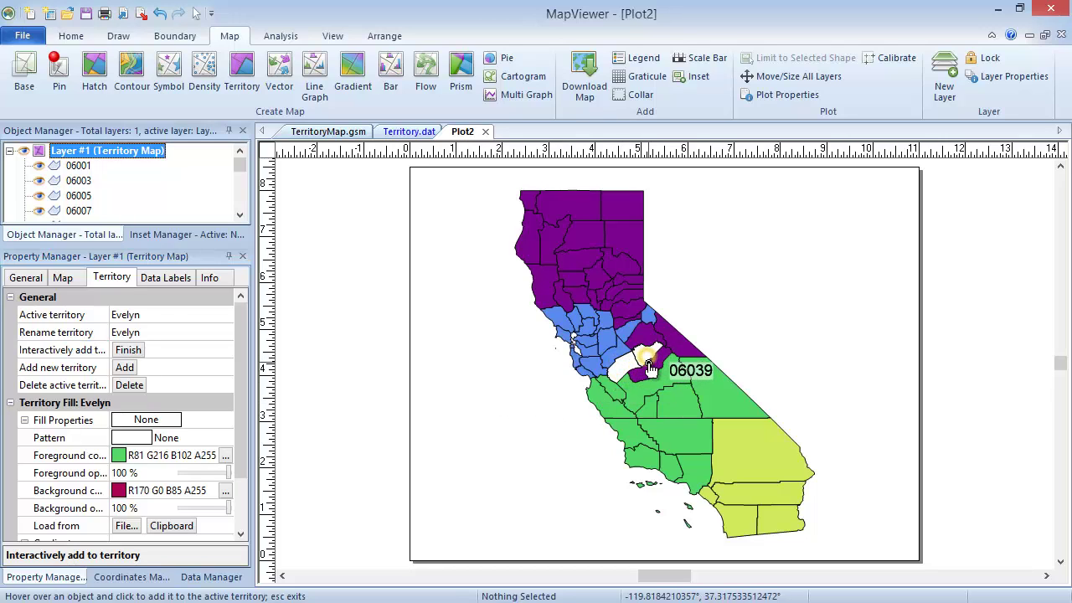
left_click(652, 375)
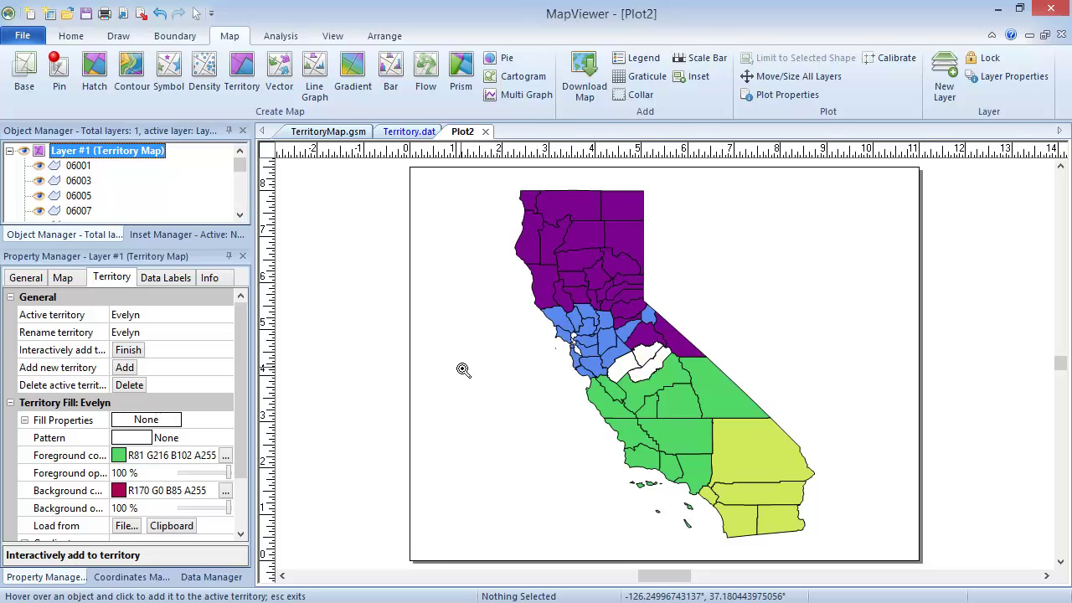
left_click(143, 350)
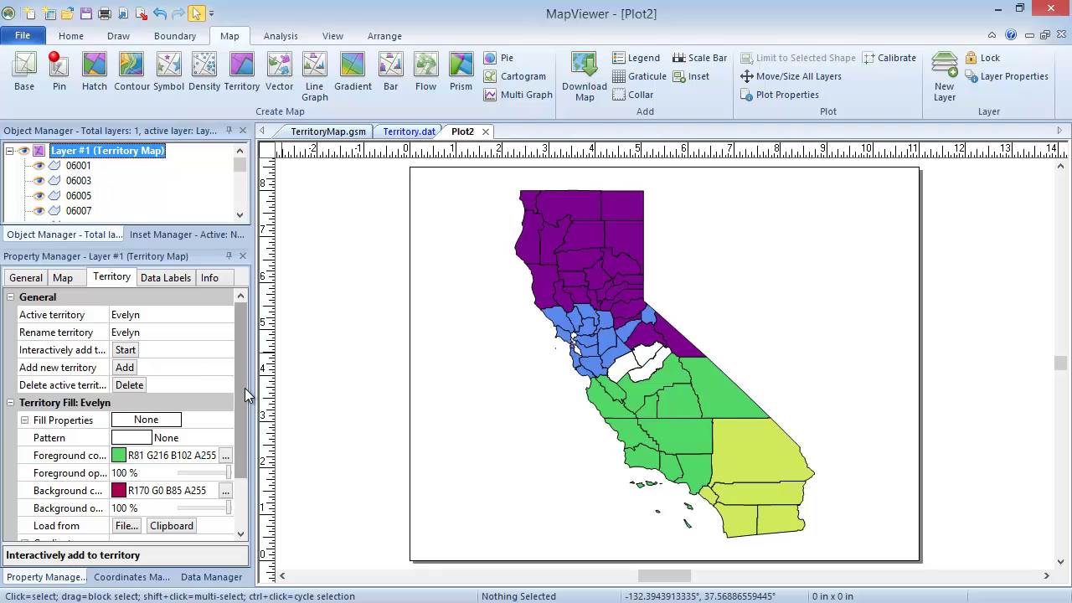
Give the new territory a Solid fill pattern with a Neon Red foreground color
left_click_drag(245, 388, 243, 436)
left_click(159, 369)
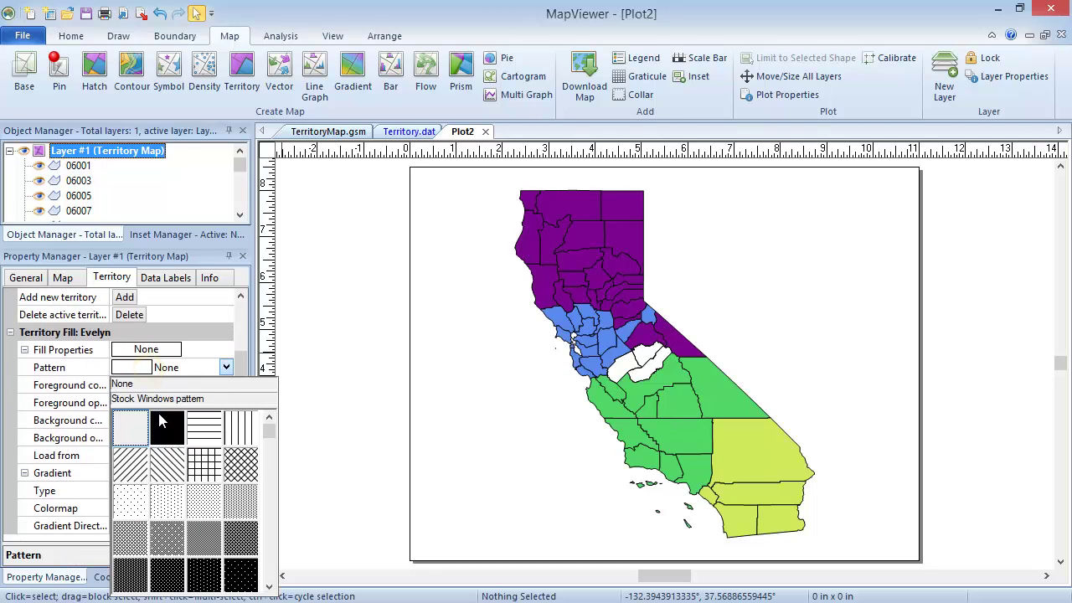
left_click(162, 420)
left_click(150, 385)
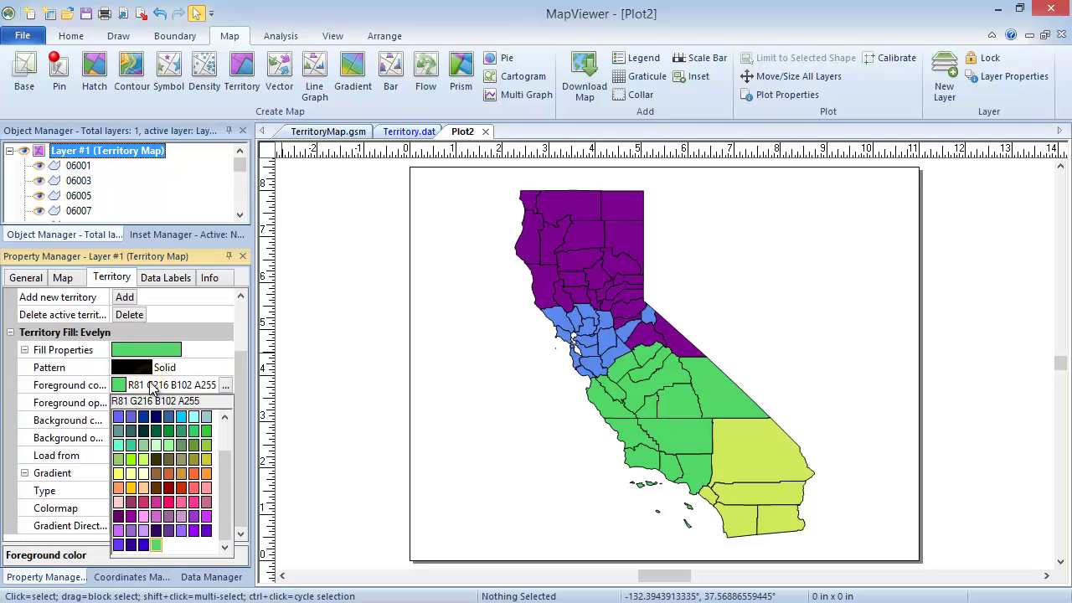
left_click(171, 501)
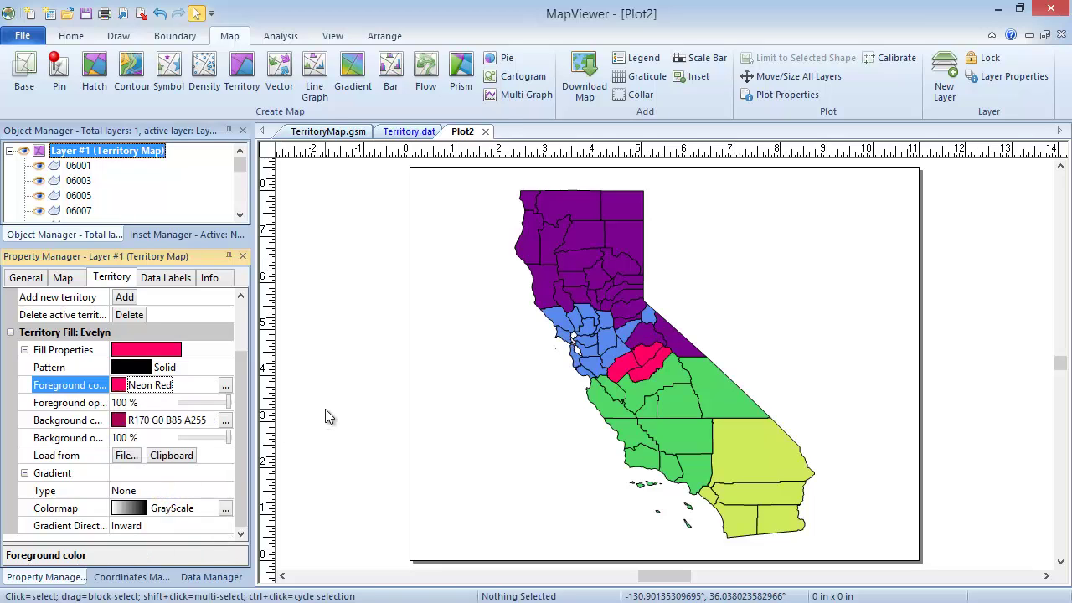